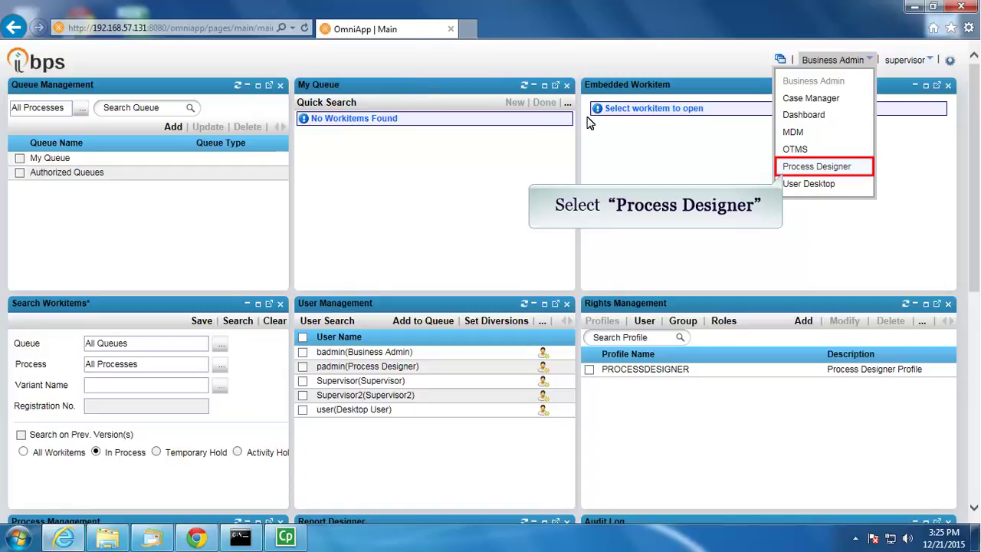
- Open the HVP CASE process in Process Designer's BPMN view and add a new task to the TaskLane between RFP Analysis and Query Resolution
{"action": "left_click", "coordinate": [840, 173]}
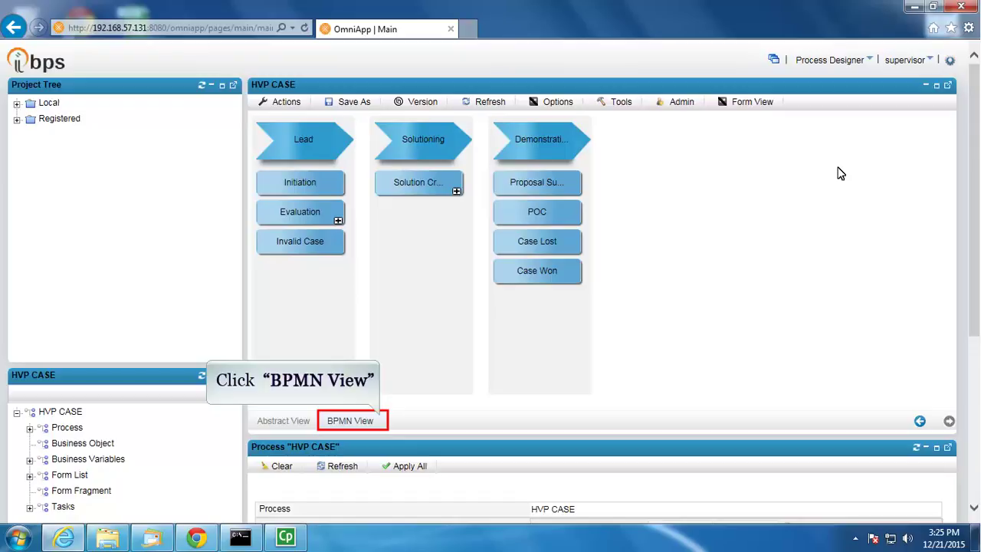
{"action": "left_click", "coordinate": [382, 428]}
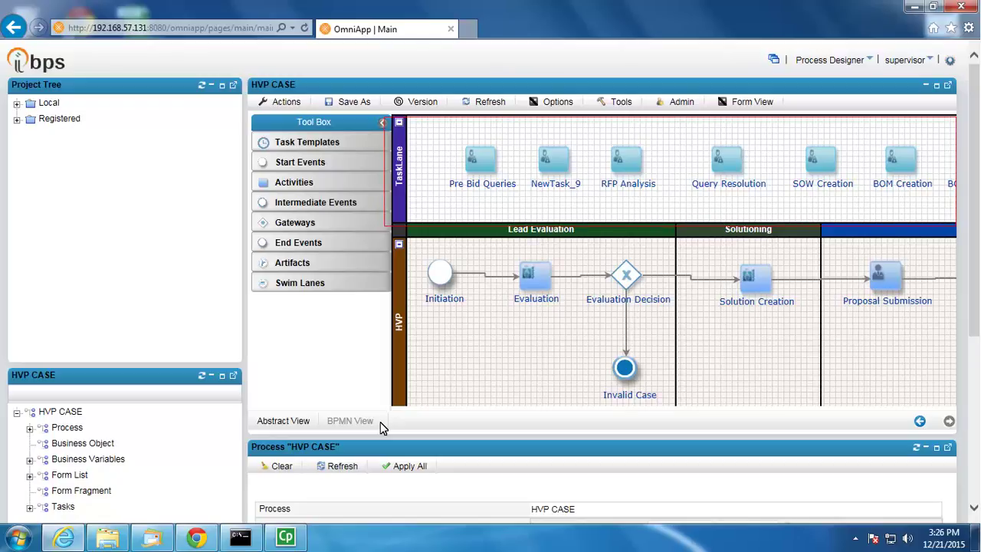
{"action": "left_click", "coordinate": [322, 142]}
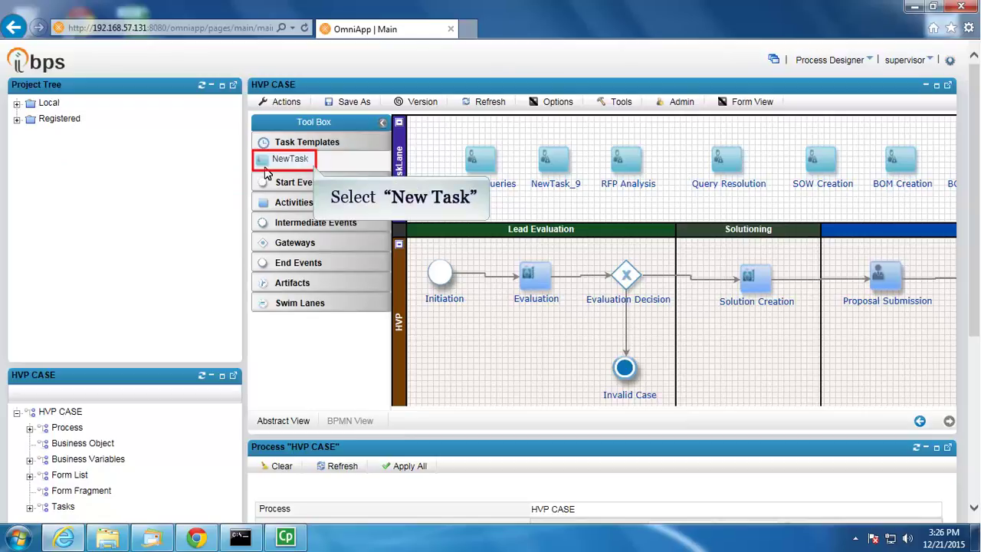
{"action": "left_click_drag", "start_coordinate": [266, 173], "coordinate": [662, 190]}
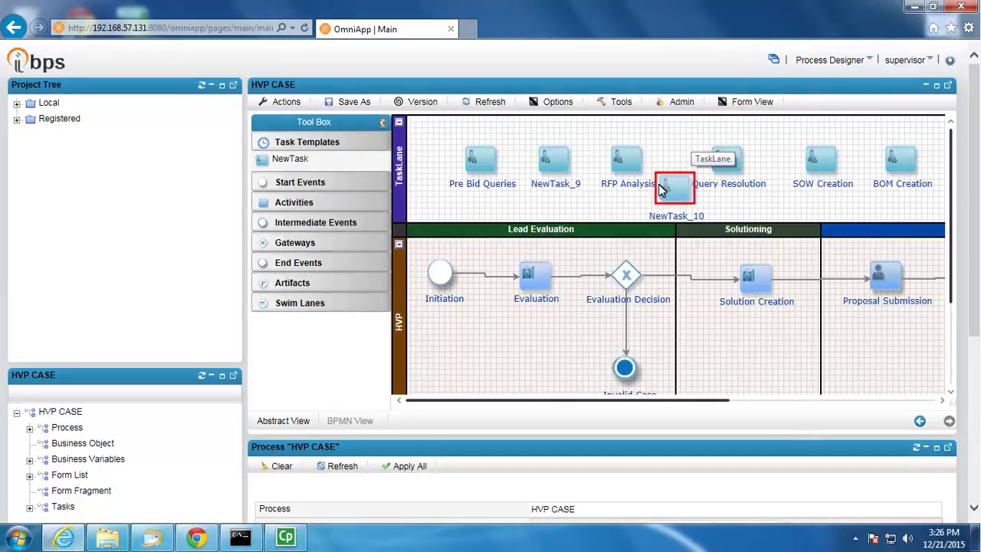
- Review the task properties of the newly added task and of Pre Bid Queries
{"action": "left_click", "coordinate": [688, 205]}
{"action": "left_click_drag", "start_coordinate": [974, 154], "coordinate": [977, 329]}
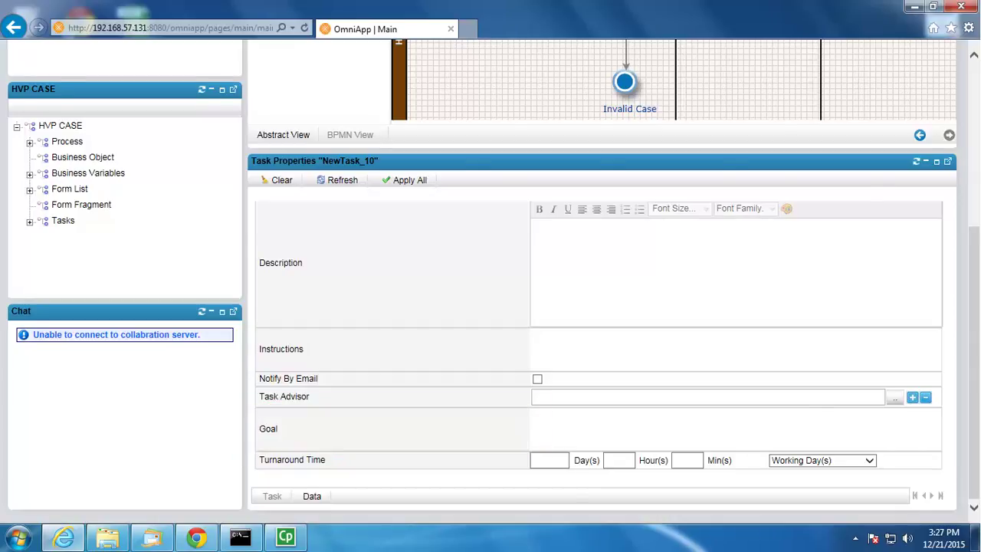
{"action": "left_click_drag", "start_coordinate": [976, 490], "coordinate": [975, 329]}
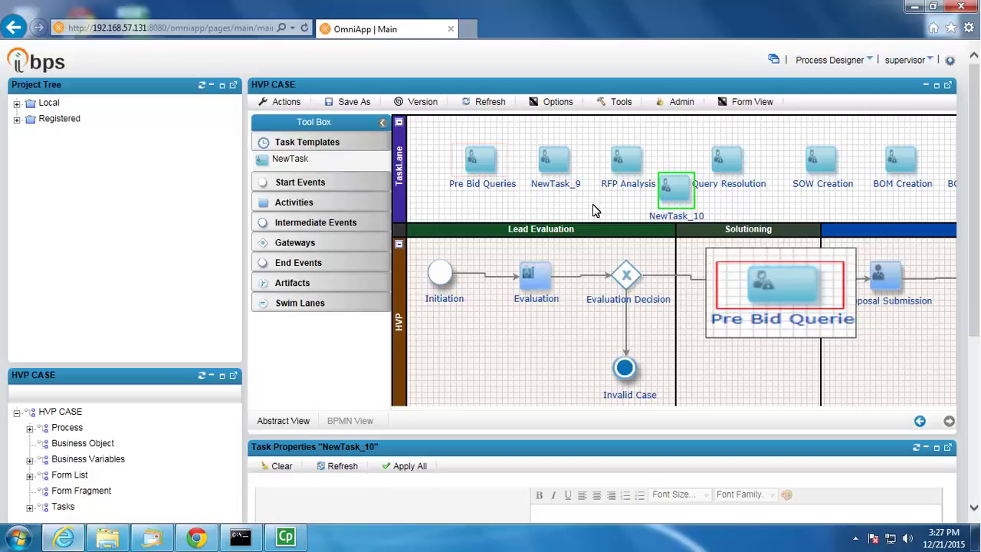
{"action": "left_click", "coordinate": [490, 177]}
{"action": "scroll", "coordinate": [491, 176], "scroll_direction": "down", "scroll_amount": 4}
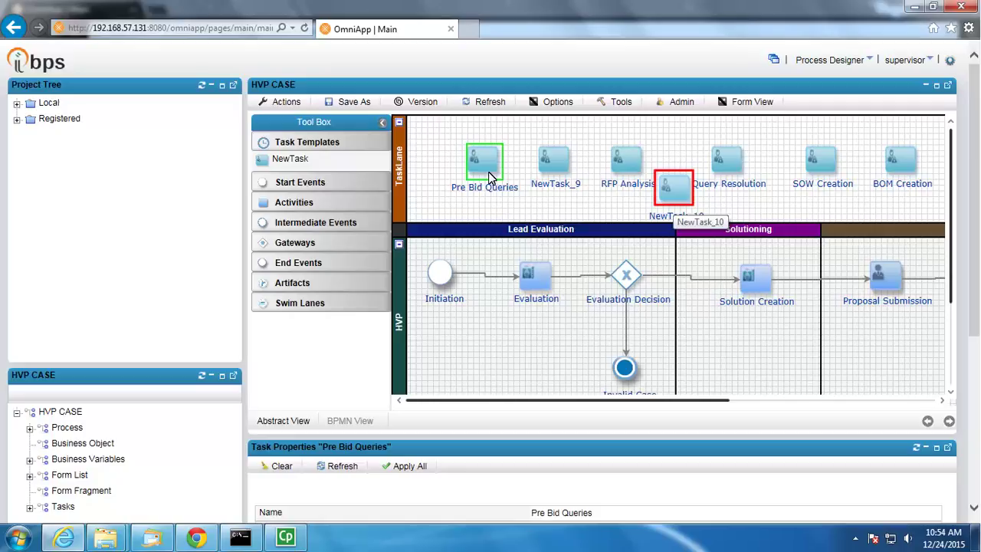
- Open the data definition of NewTask_10 and try its Custom Form option
{"action": "left_click", "coordinate": [672, 191]}
{"action": "scroll", "coordinate": [671, 207], "scroll_direction": "down", "scroll_amount": 4}
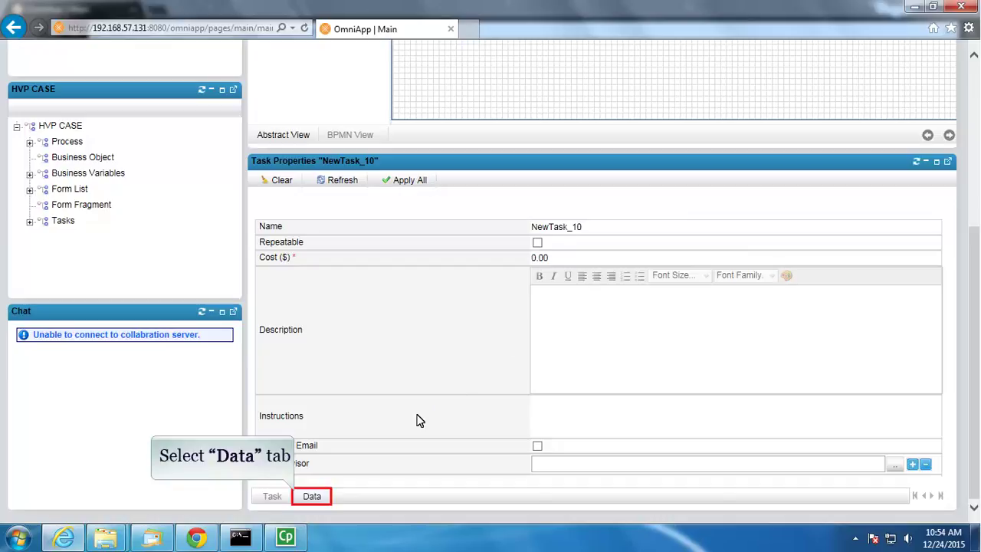
{"action": "left_click", "coordinate": [312, 496]}
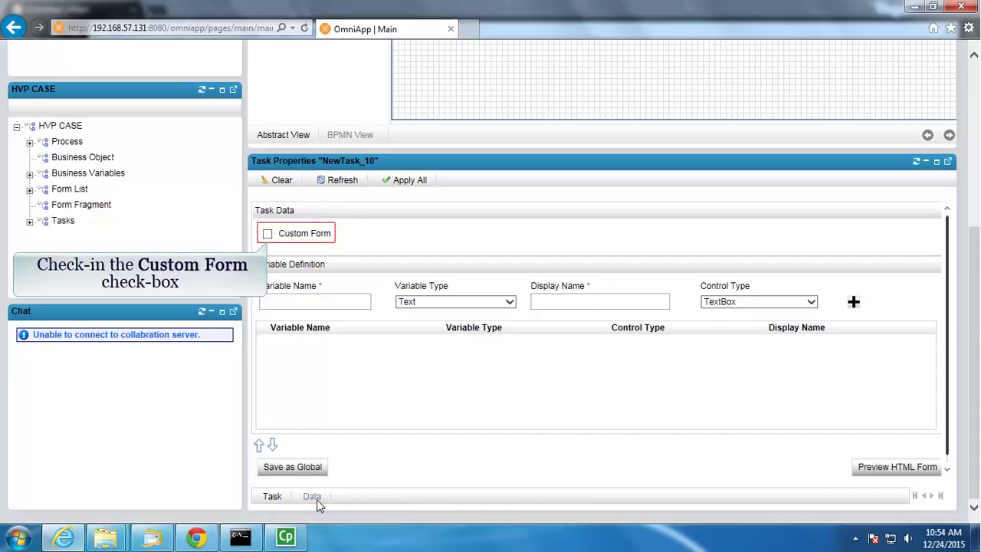
{"action": "left_click", "coordinate": [266, 233]}
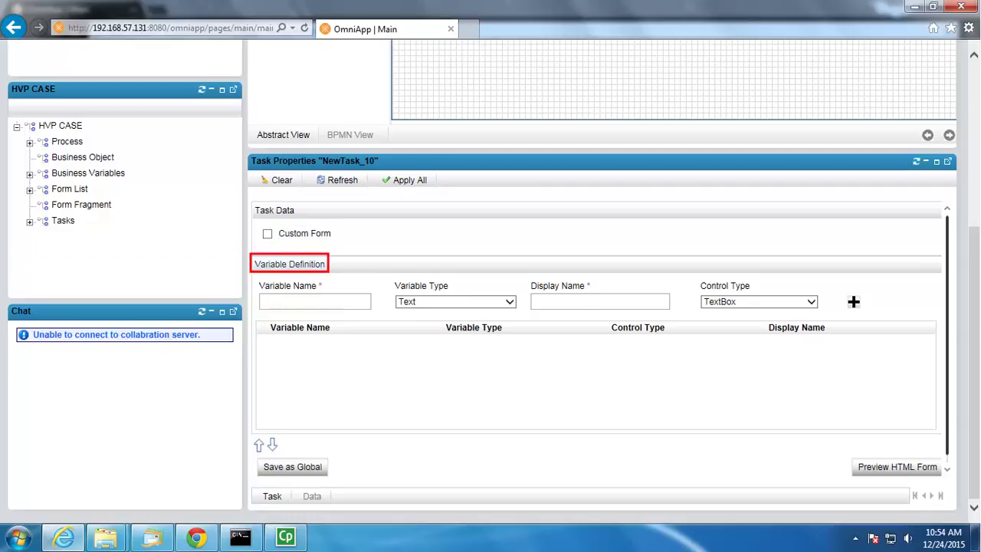
- Add a Text variable Name with a TextBox control and display name Customer Name, and change the display name to CustomerName
{"action": "type", "text": "Na"}
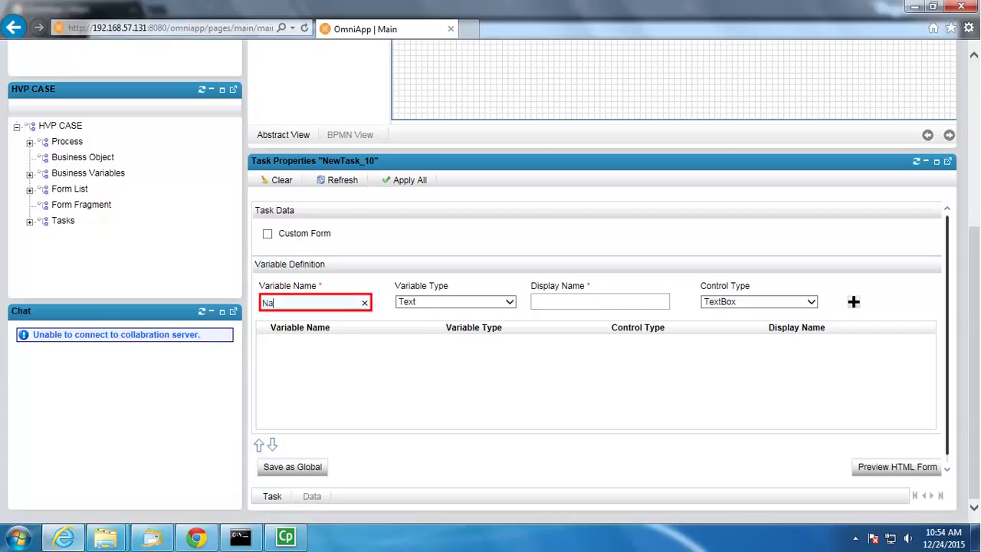
{"action": "type", "text": "me"}
{"action": "left_click", "coordinate": [405, 303]}
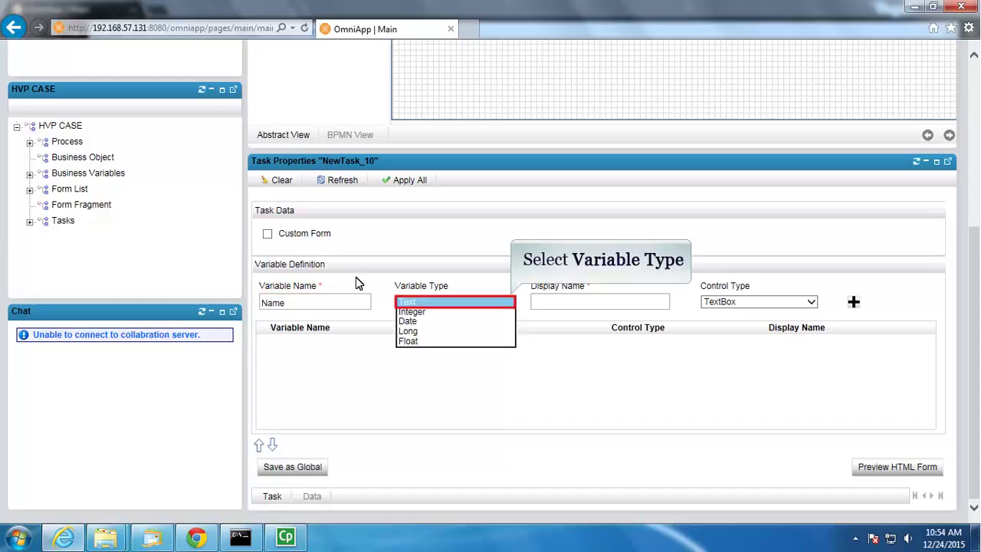
{"action": "left_click", "coordinate": [404, 304]}
{"action": "key", "text": "Tab"}
{"action": "type", "text": "Customer Name"}
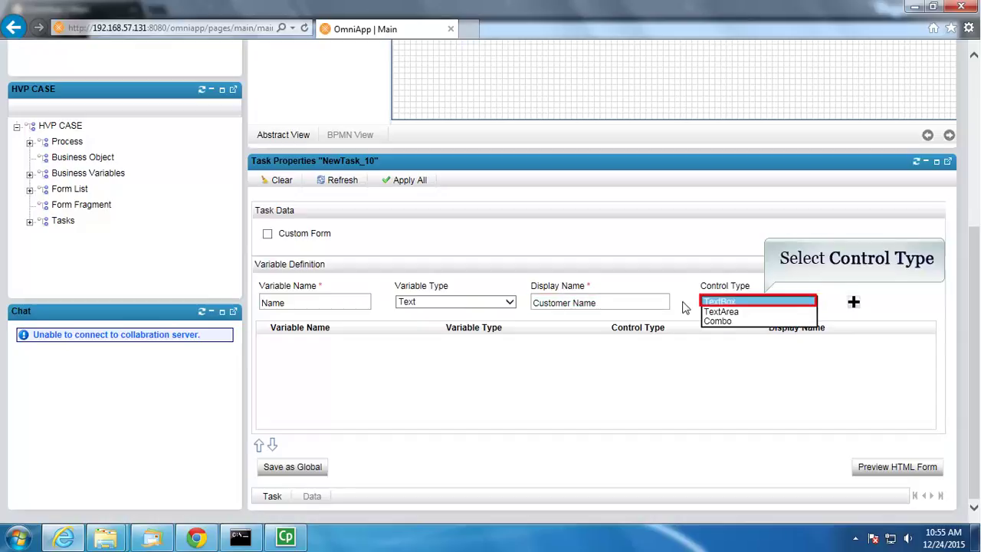
{"action": "left_click", "coordinate": [725, 303]}
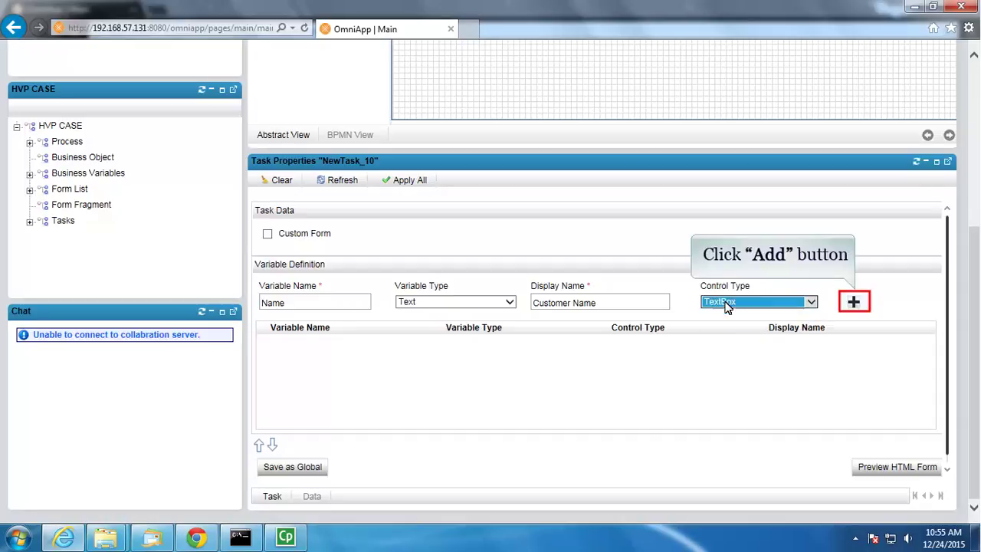
{"action": "left_click", "coordinate": [854, 302]}
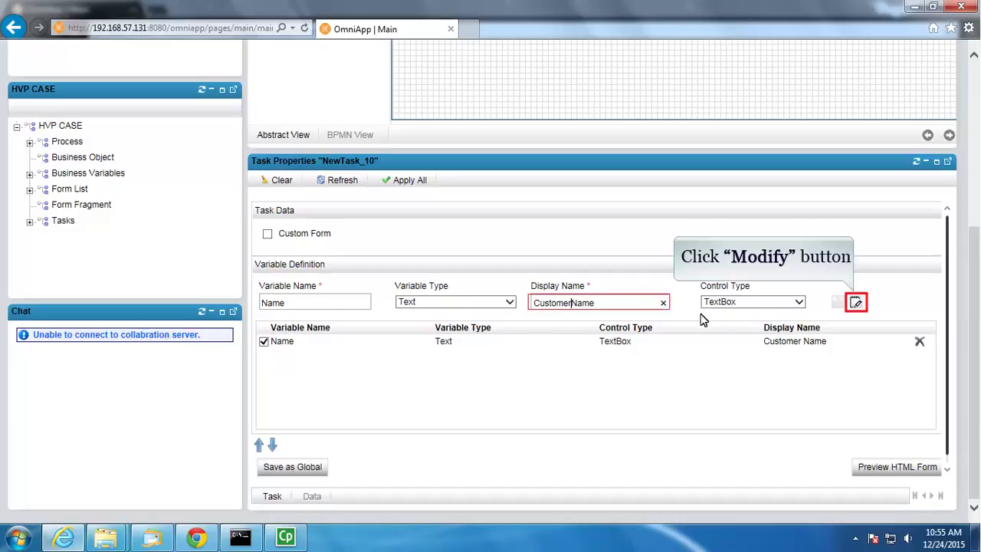
{"action": "left_click", "coordinate": [856, 303]}
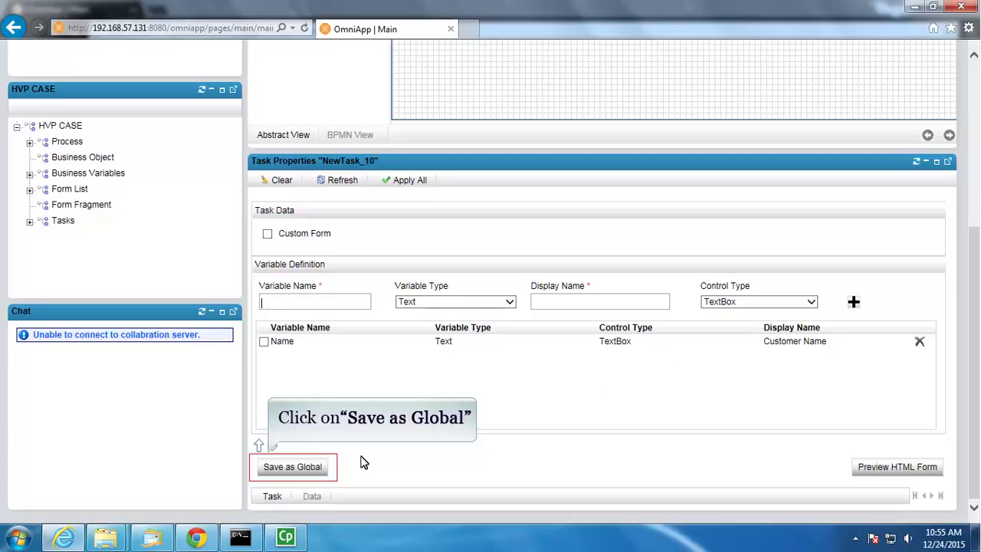
- Save the task data as a global template named Global, and delete the Name variable from the variable list
{"action": "left_click", "coordinate": [310, 471]}
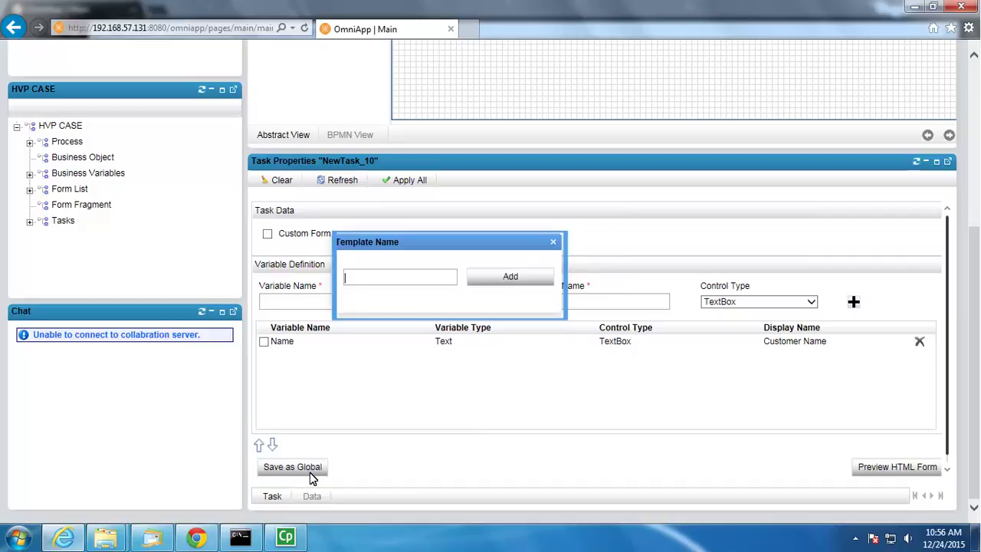
{"action": "type", "text": "Global"}
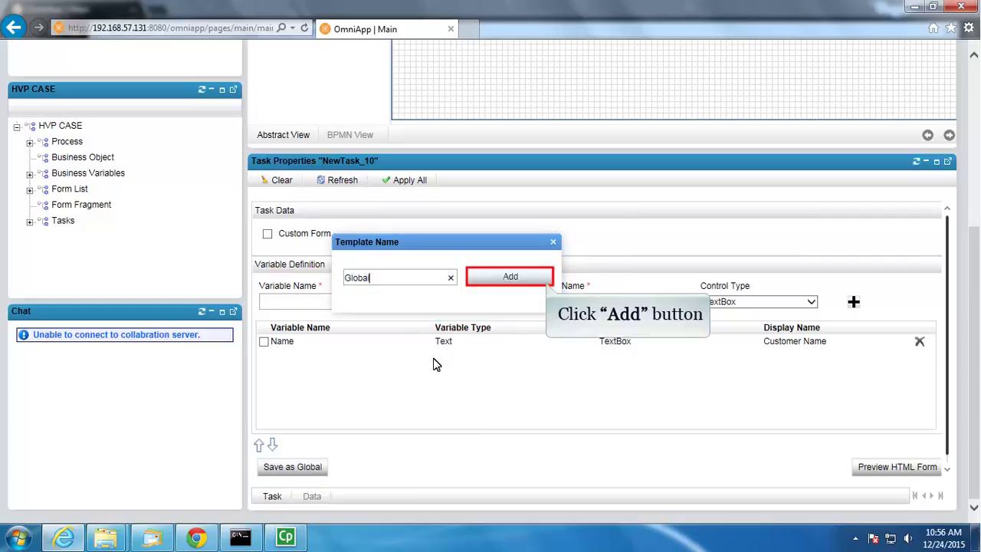
{"action": "left_click", "coordinate": [510, 277]}
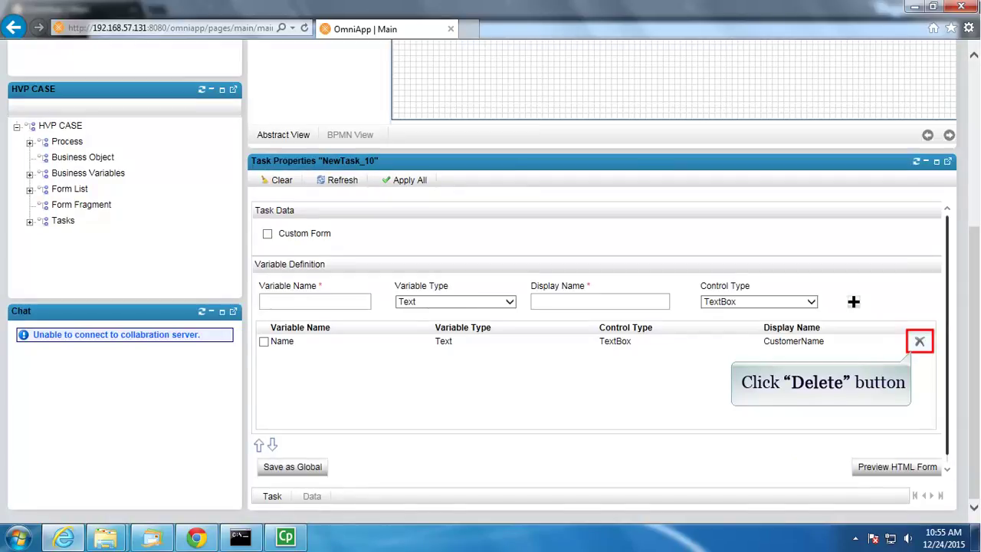
{"action": "left_click", "coordinate": [920, 342]}
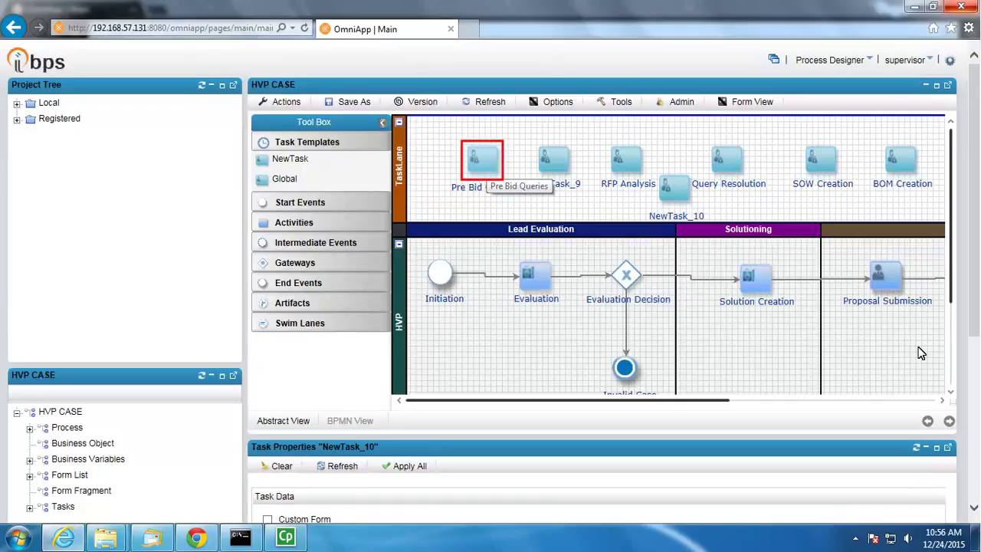
- Review the properties and data definition of the Pre Bid Queries task
{"action": "left_click", "coordinate": [488, 165]}
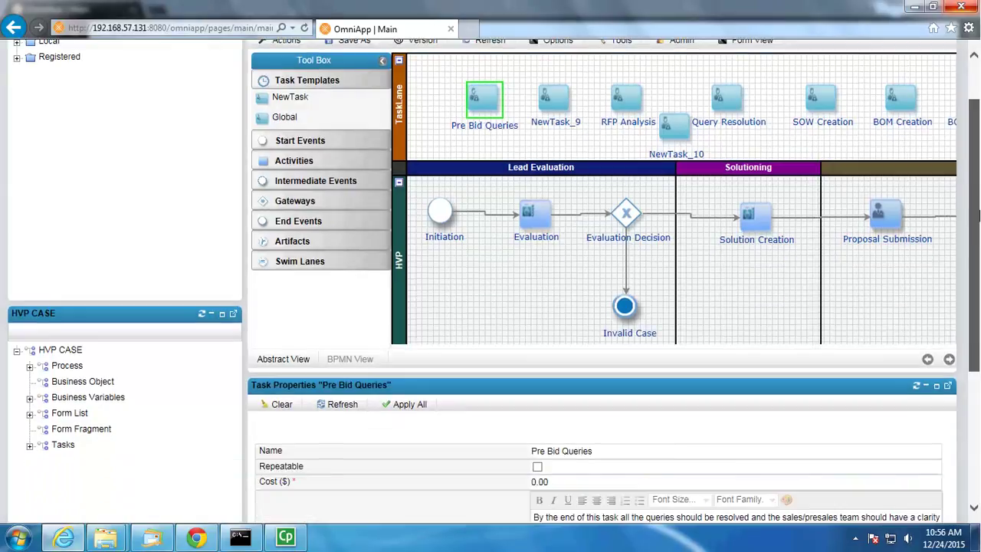
{"action": "scroll", "coordinate": [977, 393], "scroll_direction": "down", "scroll_amount": 4}
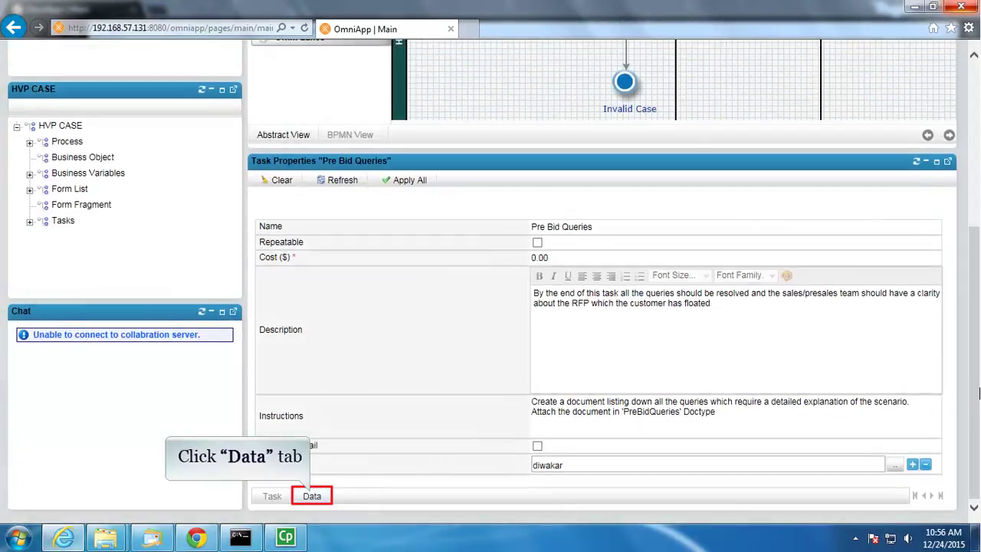
{"action": "left_click", "coordinate": [312, 495]}
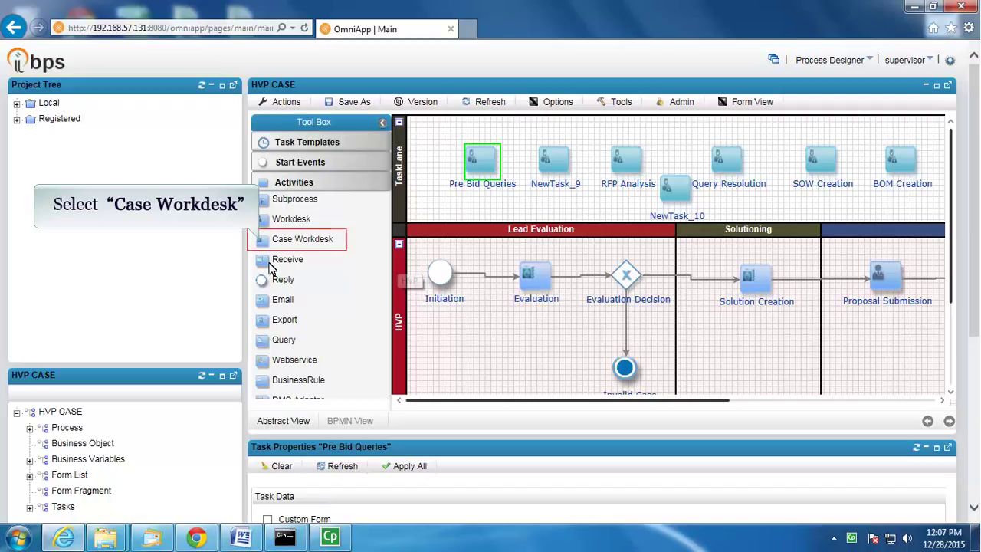
- Add a Case Workdesk below Evaluation in the HVP lane and associate NewTask_10 with it
{"action": "left_click_drag", "start_coordinate": [299, 239], "coordinate": [496, 345]}
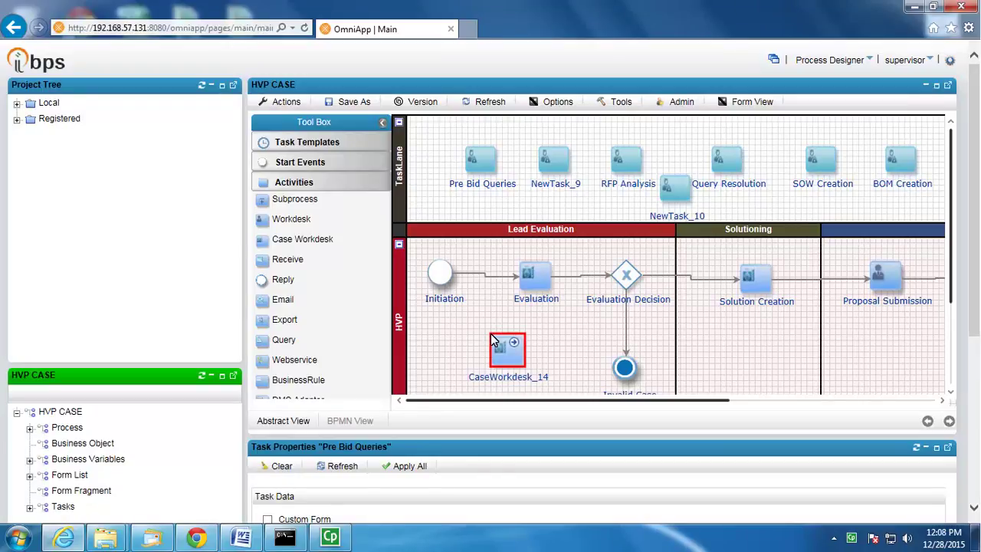
{"action": "left_click", "coordinate": [498, 347]}
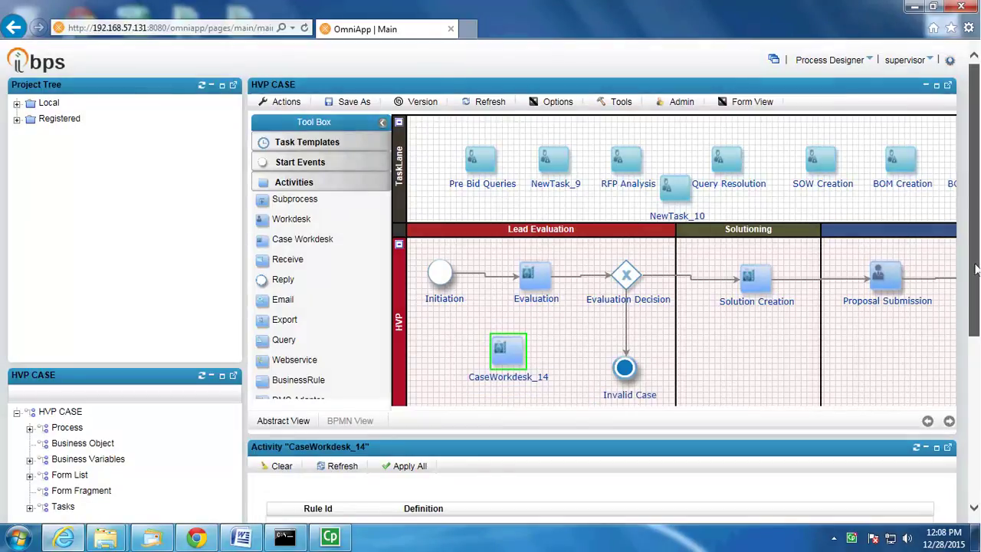
{"action": "scroll", "coordinate": [975, 433], "scroll_direction": "down", "scroll_amount": 4}
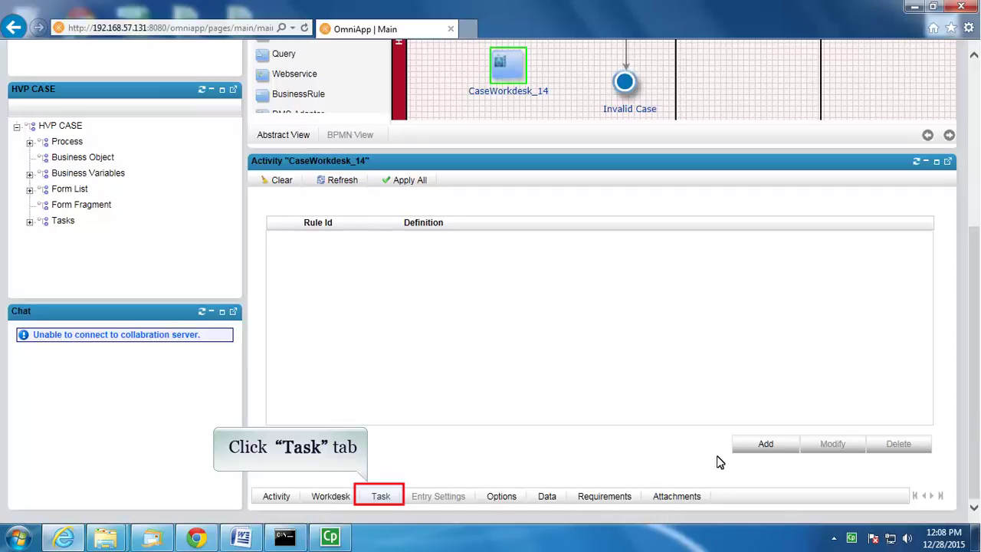
{"action": "left_click", "coordinate": [385, 497]}
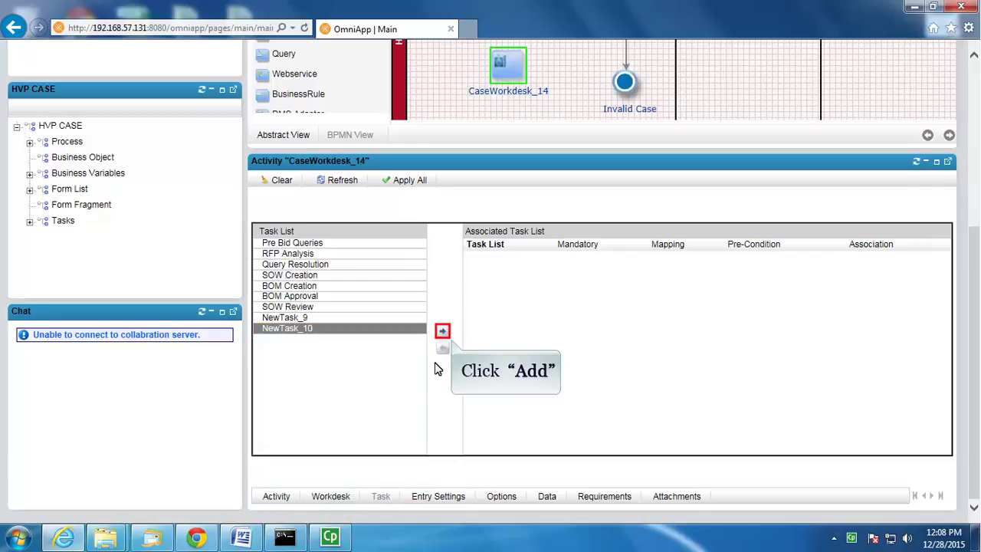
{"action": "left_click", "coordinate": [444, 331]}
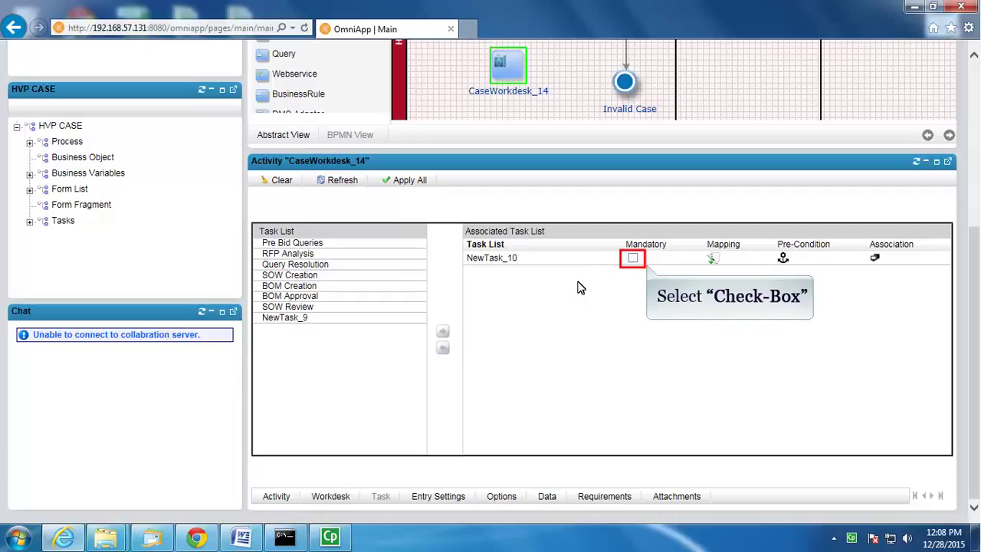
- Try the Mandatory option for the associated NewTask_10 and clear it again
{"action": "left_click", "coordinate": [633, 259]}
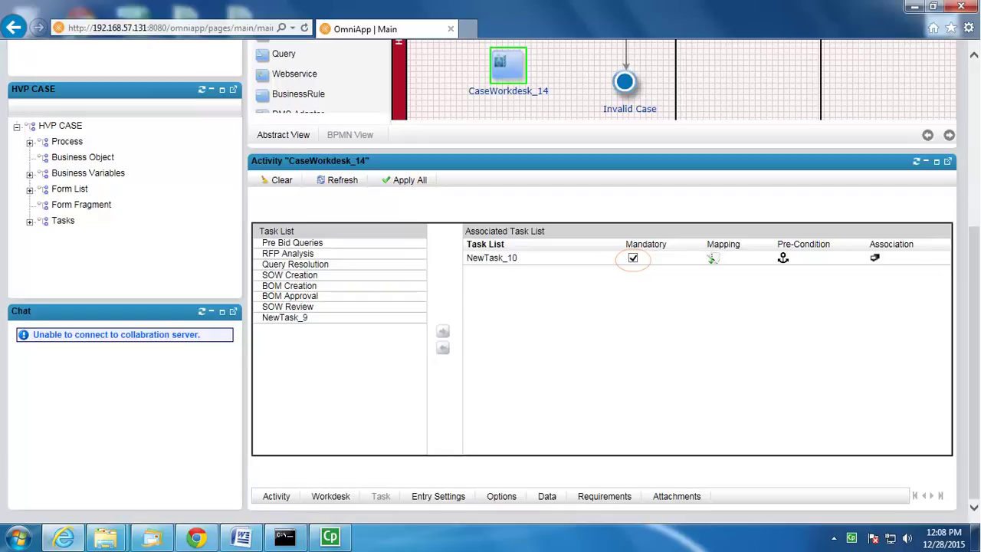
{"action": "left_click", "coordinate": [633, 258]}
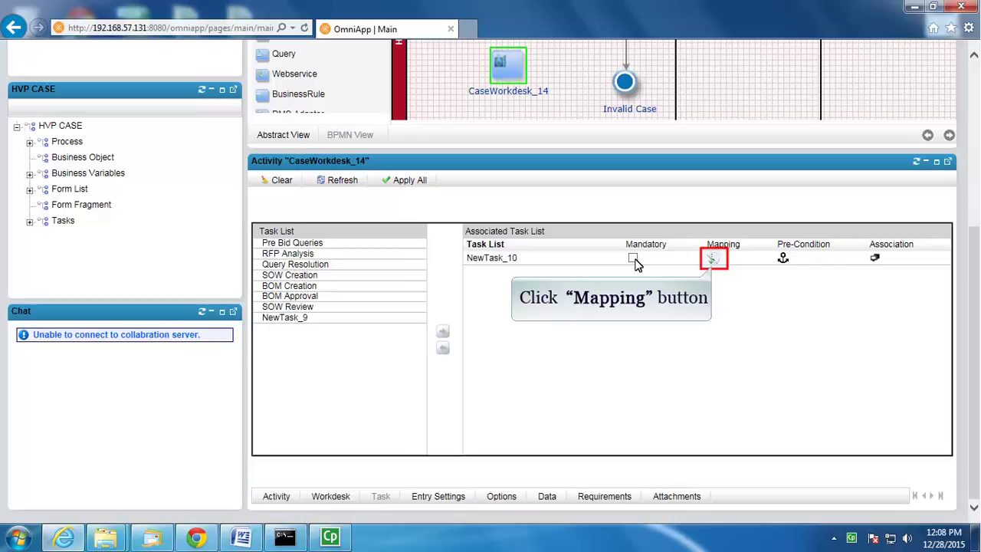
- Review the variable mapping, pre-condition and property association settings of NewTask_10 in CaseWorkdesk_14, accepting them without changes
{"action": "left_click", "coordinate": [713, 260]}
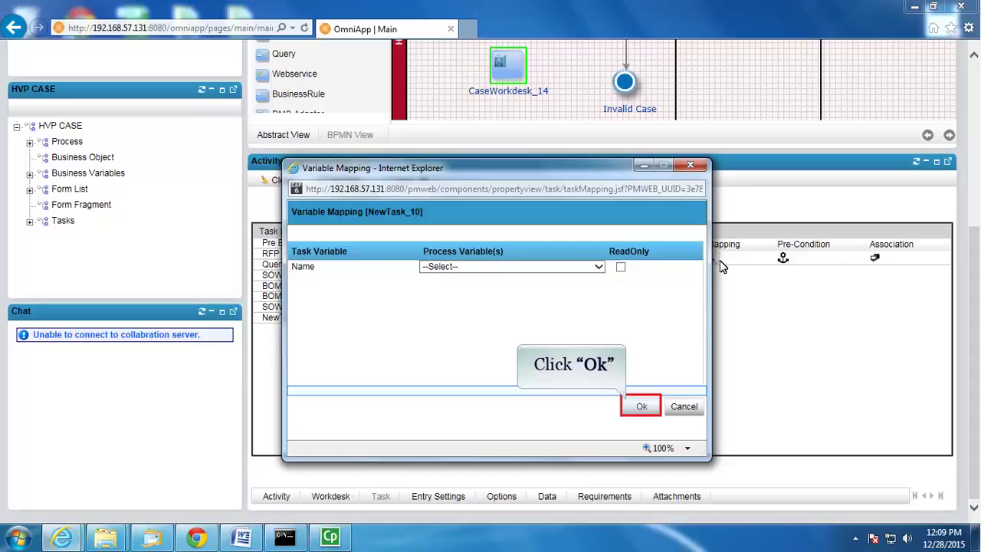
{"action": "left_click", "coordinate": [644, 407]}
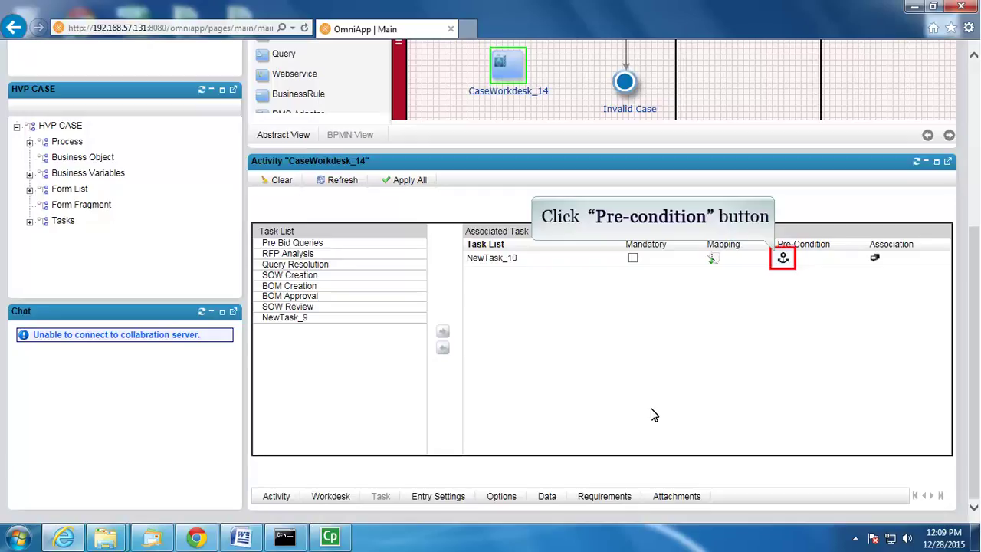
{"action": "left_click", "coordinate": [783, 259]}
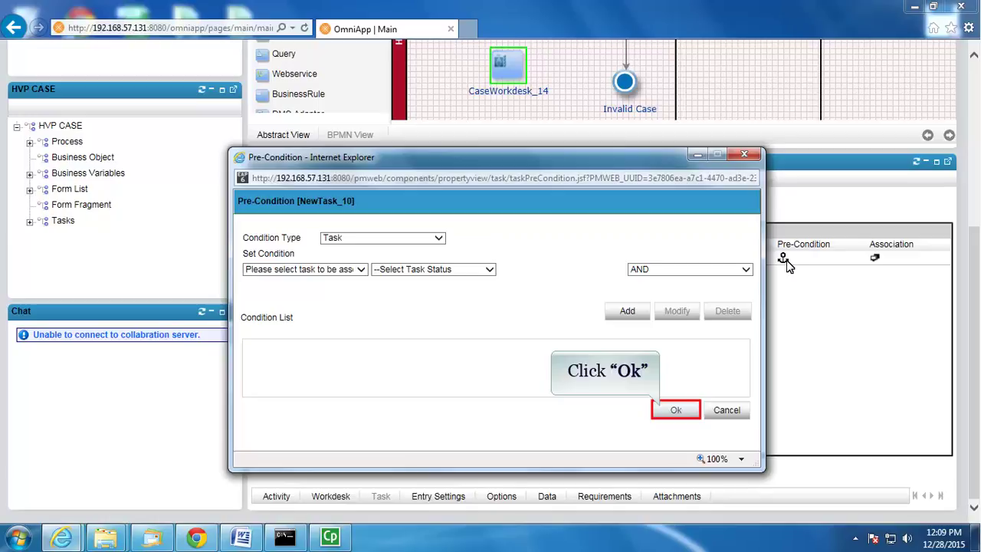
{"action": "left_click", "coordinate": [679, 409]}
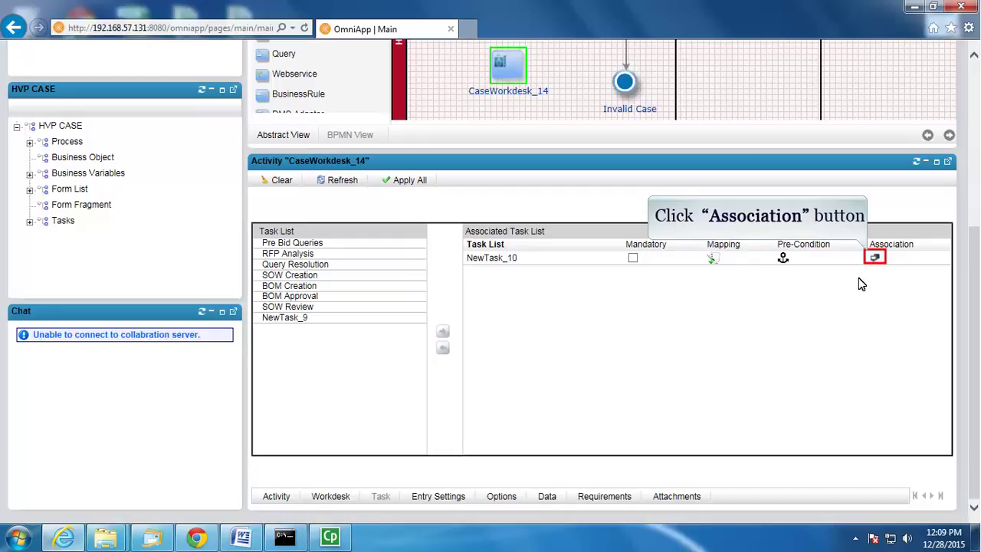
{"action": "left_click", "coordinate": [881, 262]}
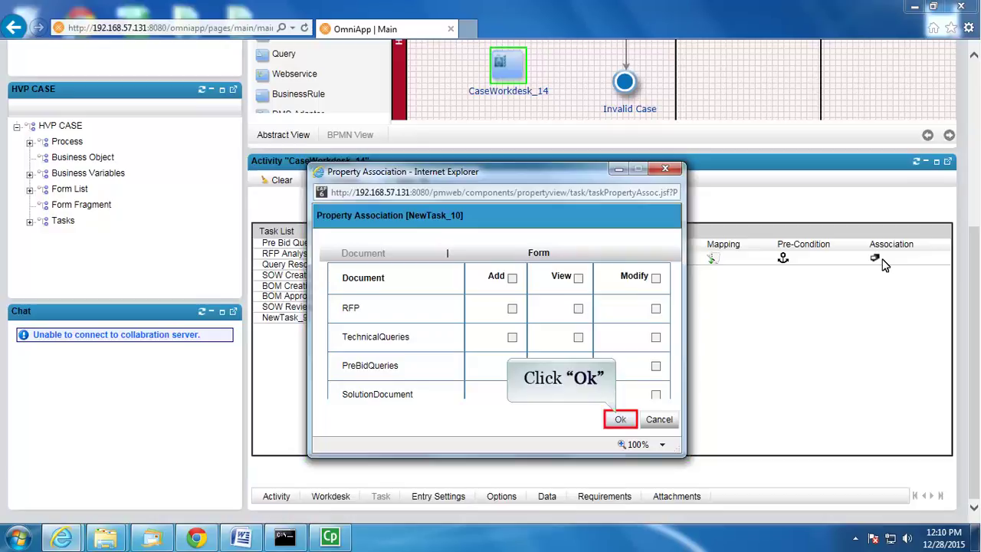
{"action": "left_click", "coordinate": [620, 419]}
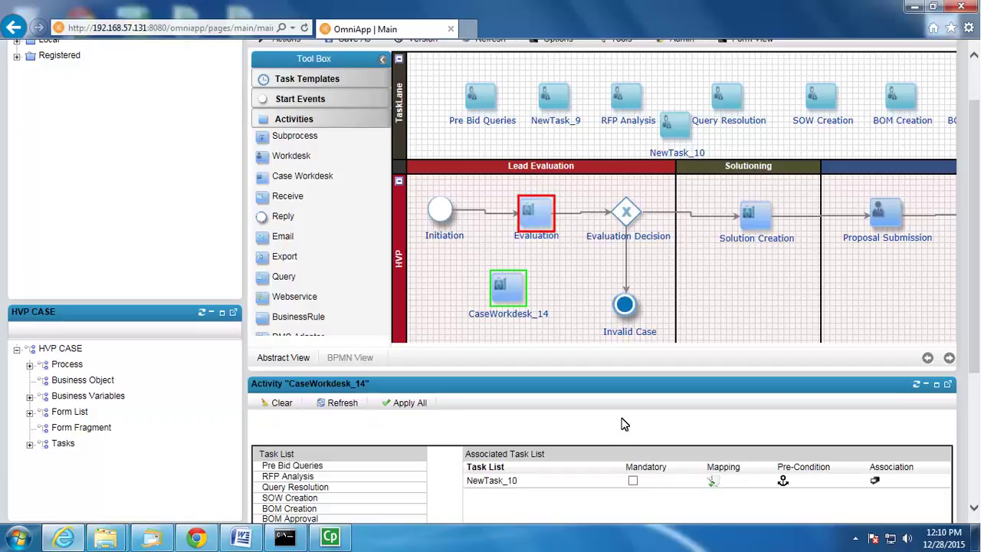
- Review the mapping, pre-condition and document and form associations of the RFP Analysis task in the Evaluation case workdesk
{"action": "left_click", "coordinate": [535, 214]}
{"action": "scroll", "coordinate": [977, 402], "scroll_direction": "down", "scroll_amount": 3}
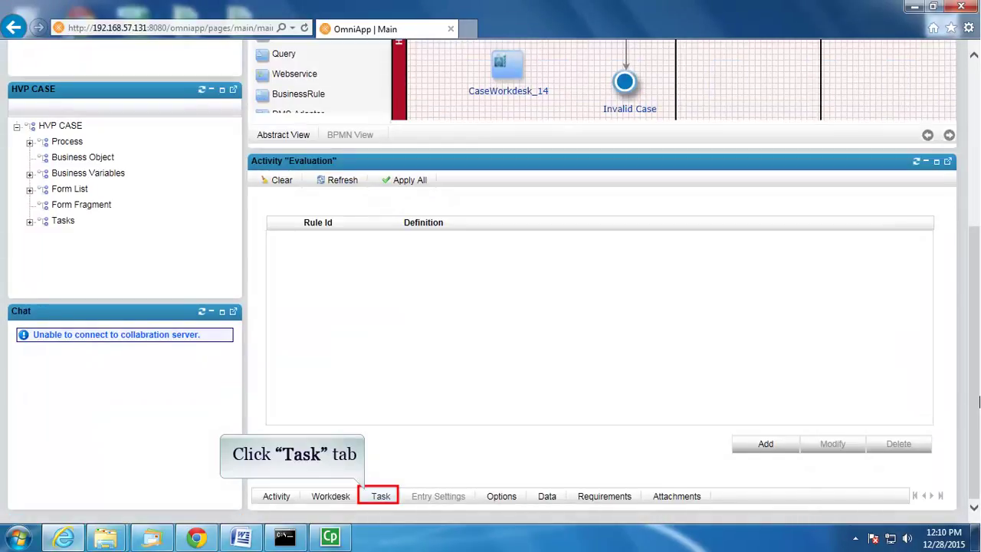
{"action": "left_click", "coordinate": [389, 498]}
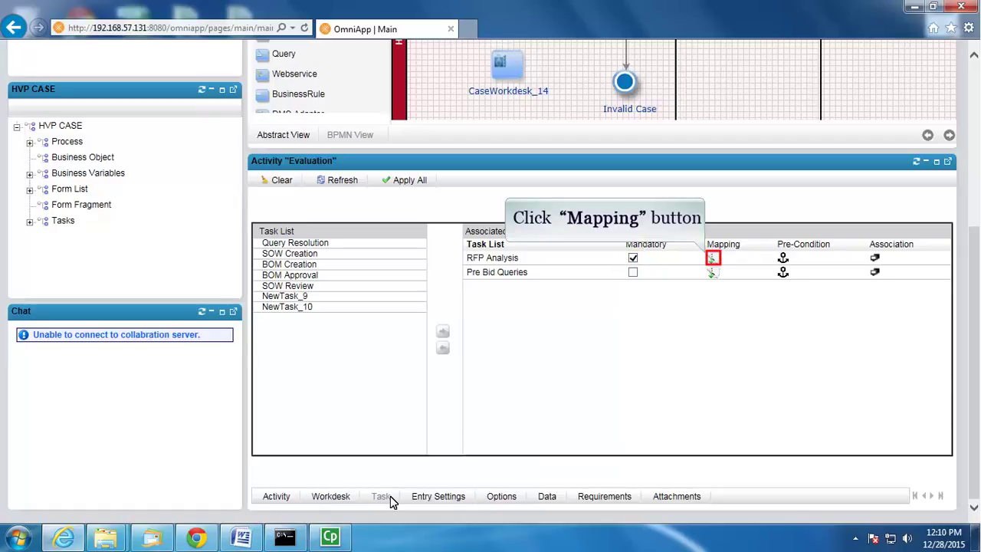
{"action": "left_click", "coordinate": [713, 259]}
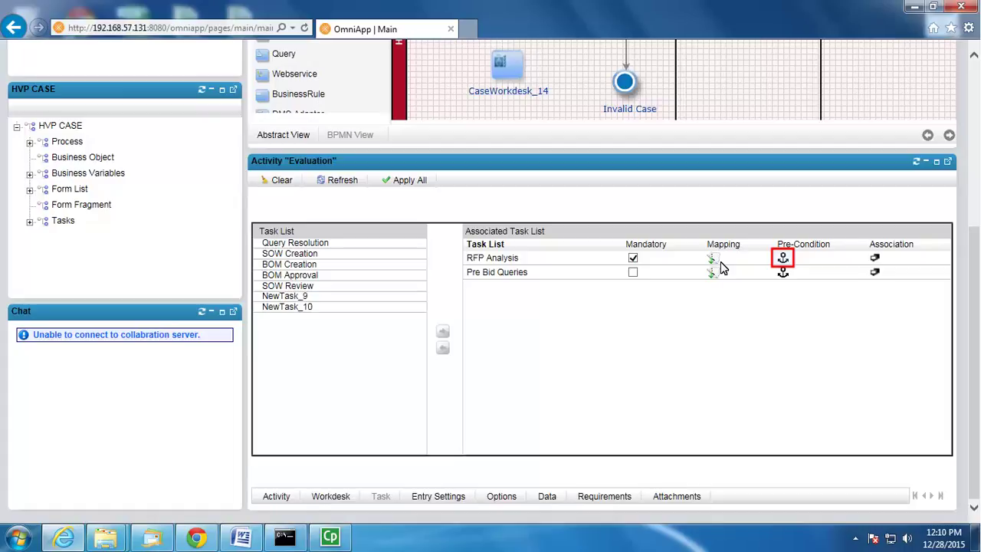
{"action": "left_click", "coordinate": [783, 259]}
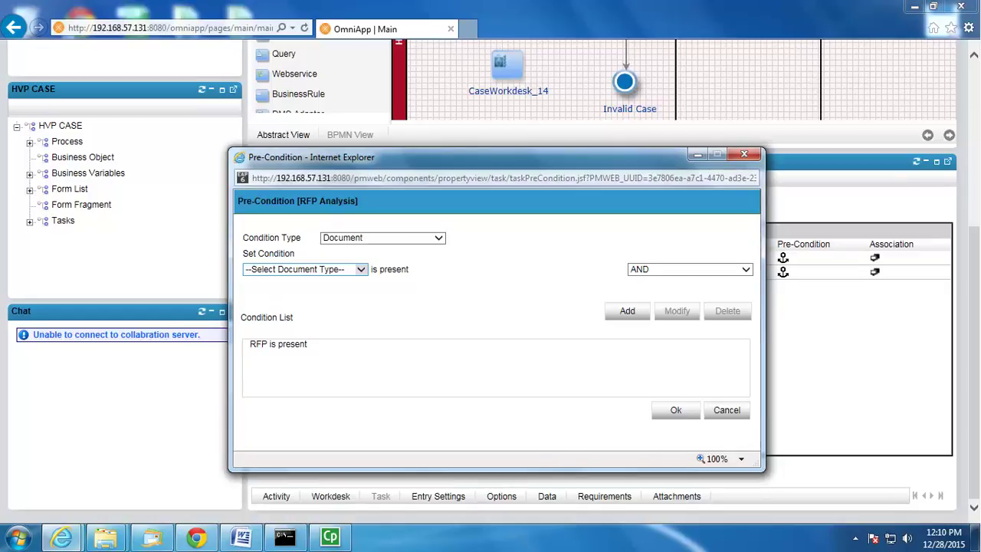
{"action": "left_click", "coordinate": [785, 265]}
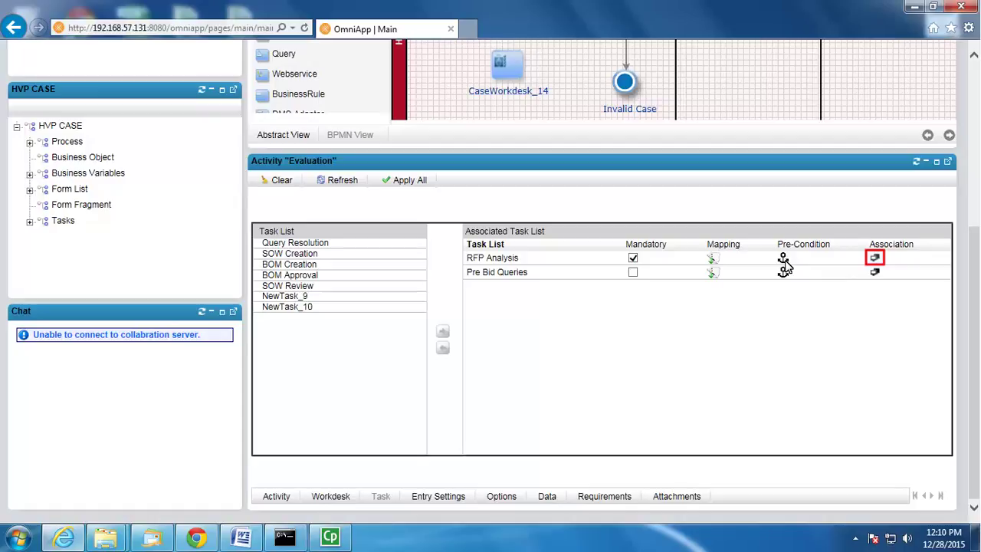
{"action": "left_click", "coordinate": [875, 258]}
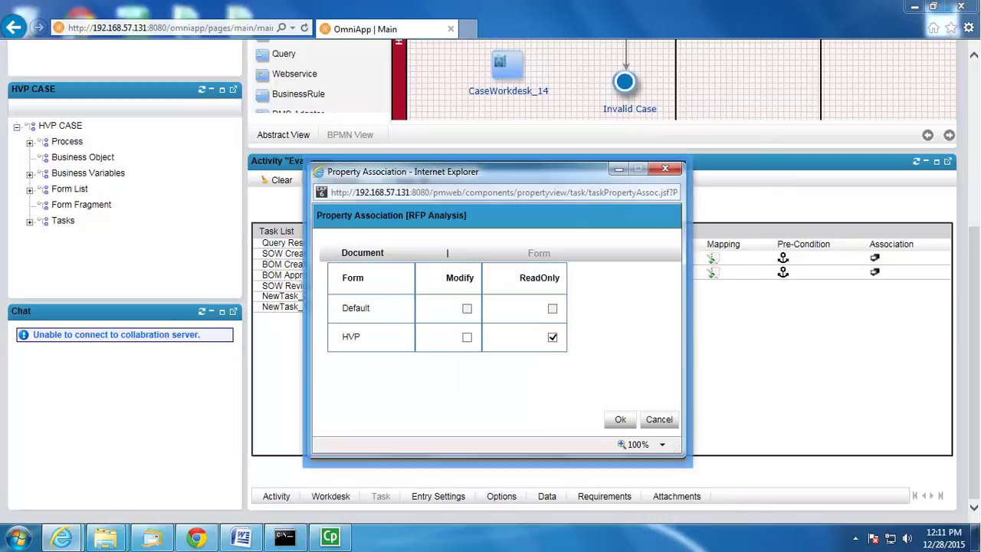